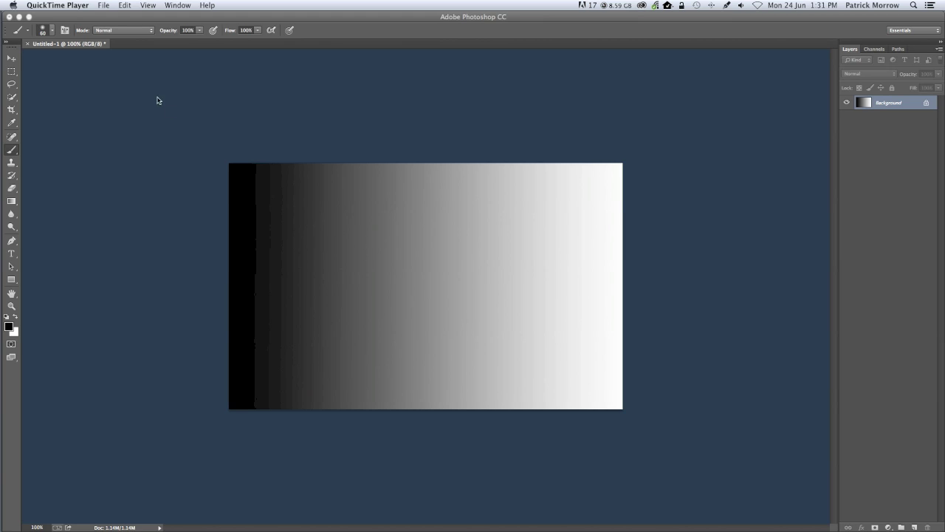
# - Create a new 800 by 500 pixel document at 72 pixels/inch in 8-bit RGB with a white background
pyautogui.click(101, 18)
pyautogui.click(79, 6)
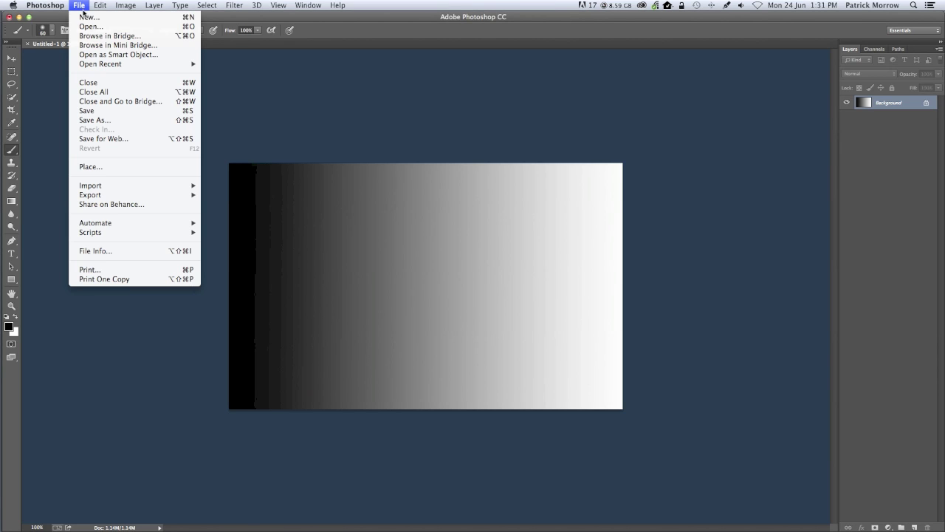
pyautogui.click(90, 17)
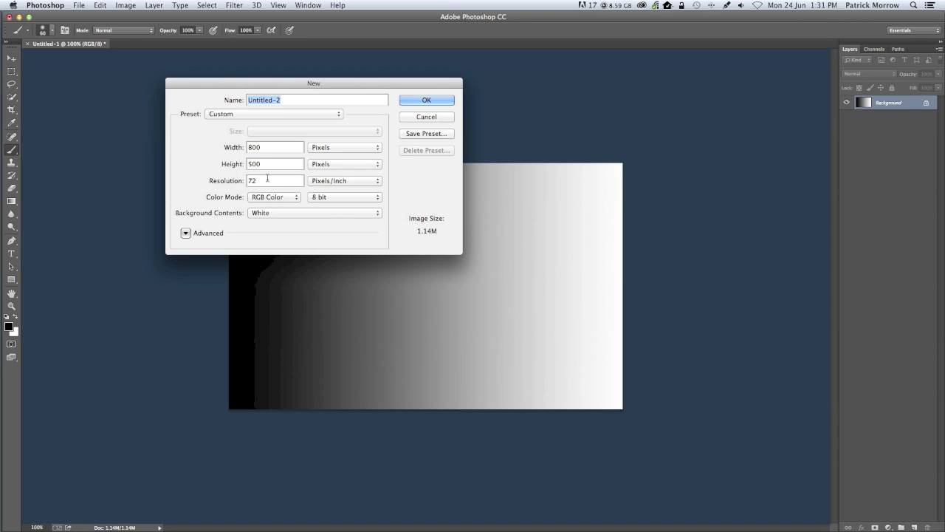
pyautogui.click(425, 99)
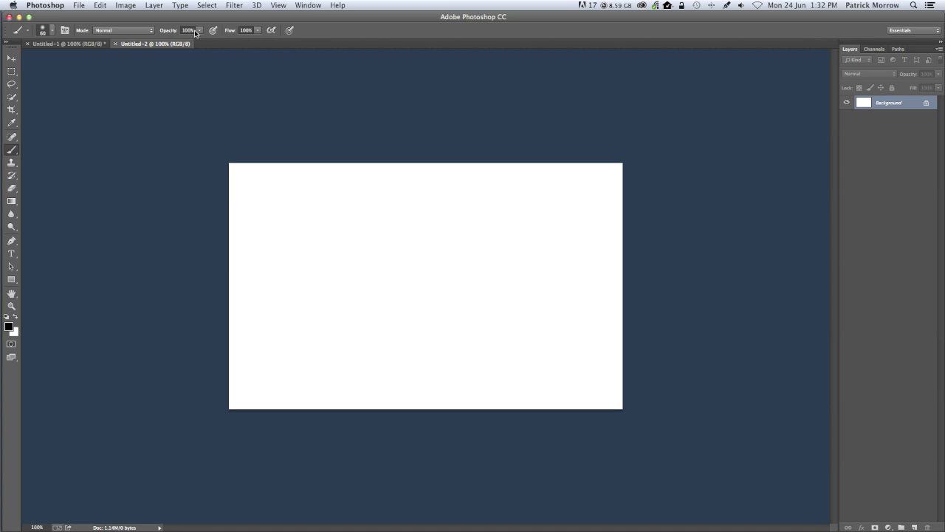
# - Choose a hard round 60 px brush and paint a solid black vertical band along the canvas's left edge
pyautogui.click(52, 30)
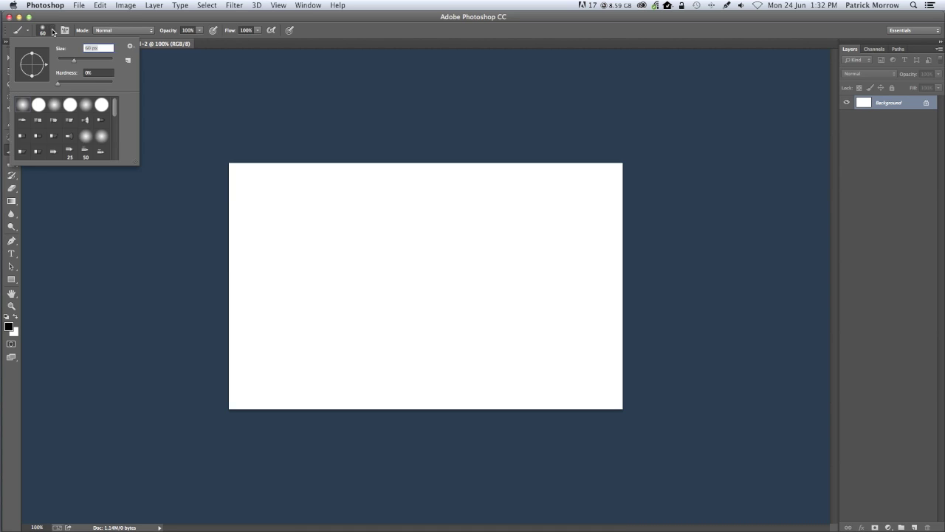
pyautogui.click(37, 107)
pyautogui.click(188, 115)
pyautogui.moveTo(238, 169)
pyautogui.mouseDown()
pyautogui.moveTo(230, 348)
pyautogui.moveTo(247, 357)
pyautogui.moveTo(249, 158)
pyautogui.moveTo(250, 346)
pyautogui.moveTo(266, 350)
pyautogui.moveTo(266, 152)
pyautogui.moveTo(234, 131)
pyautogui.mouseUp()
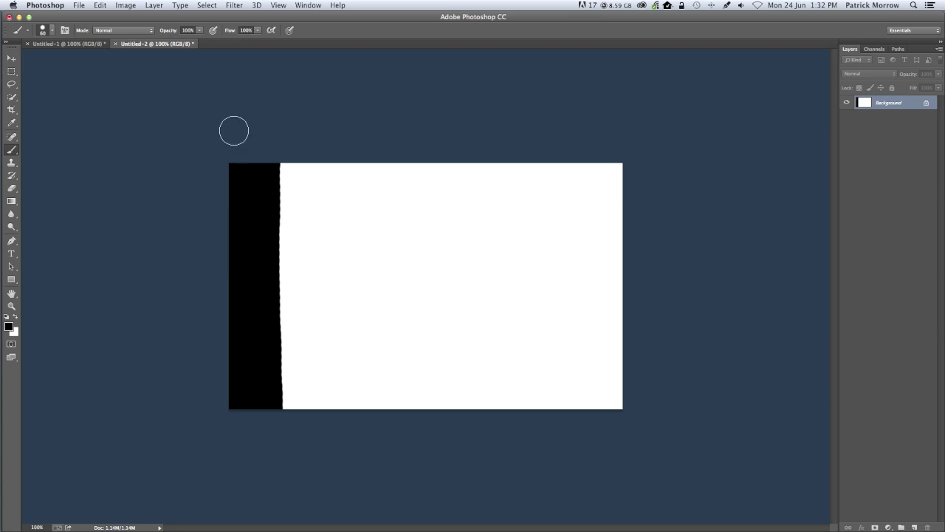
# - Paint two dark grey vertical bands beside the black one, using 81% and 65% brush opacity
pyautogui.moveTo(168, 34); pyautogui.dragTo(167, 33)
pyautogui.moveTo(293, 156)
pyautogui.mouseDown()
pyautogui.moveTo(294, 414)
pyautogui.moveTo(304, 384)
pyautogui.moveTo(310, 177)
pyautogui.moveTo(314, 413)
pyautogui.mouseUp()
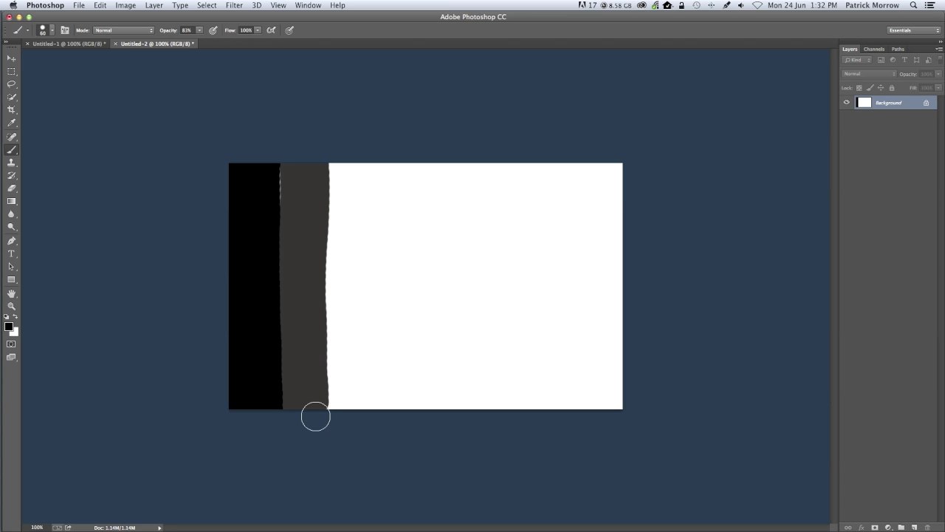
pyautogui.moveTo(169, 33); pyautogui.dragTo(172, 33)
pyautogui.write('61')
pyautogui.moveTo(348, 164)
pyautogui.mouseDown()
pyautogui.moveTo(336, 367)
pyautogui.moveTo(348, 420)
pyautogui.moveTo(357, 167)
pyautogui.moveTo(352, 380)
pyautogui.mouseUp()
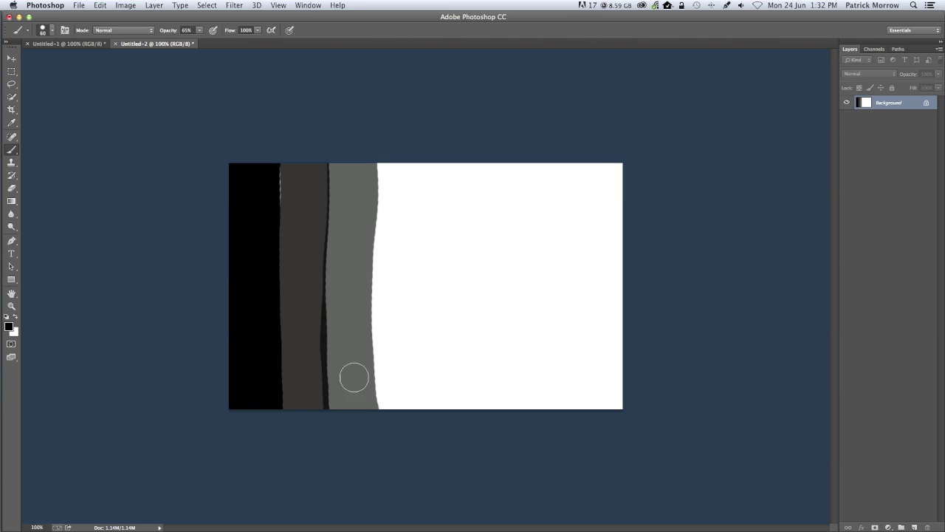
# - Paint two mid-grey vertical bands beside the dark ones at reduced brush opacity, the second at 35%
pyautogui.moveTo(170, 31); pyautogui.dragTo(161, 32)
pyautogui.moveTo(391, 171)
pyautogui.mouseDown()
pyautogui.moveTo(385, 355)
pyautogui.moveTo(401, 408)
pyautogui.moveTo(403, 149)
pyautogui.moveTo(412, 406)
pyautogui.mouseUp()
pyautogui.moveTo(173, 32); pyautogui.dragTo(164, 32)
pyautogui.moveTo(440, 192)
pyautogui.mouseDown()
pyautogui.moveTo(429, 175)
pyautogui.moveTo(436, 386)
pyautogui.moveTo(452, 192)
pyautogui.moveTo(457, 347)
pyautogui.moveTo(437, 396)
pyautogui.mouseUp()
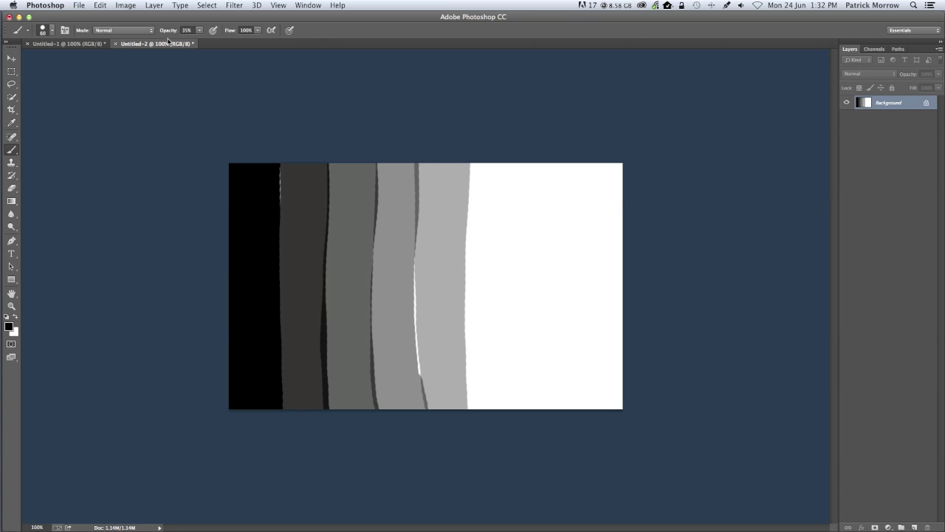
# - Paint the two lightest grey vertical bands at 22% and 8% brush opacity, leaving a white strip at the canvas's right edge
pyautogui.moveTo(481, 159)
pyautogui.mouseDown()
pyautogui.moveTo(480, 322)
pyautogui.moveTo(490, 422)
pyautogui.moveTo(503, 147)
pyautogui.moveTo(498, 416)
pyautogui.mouseUp()
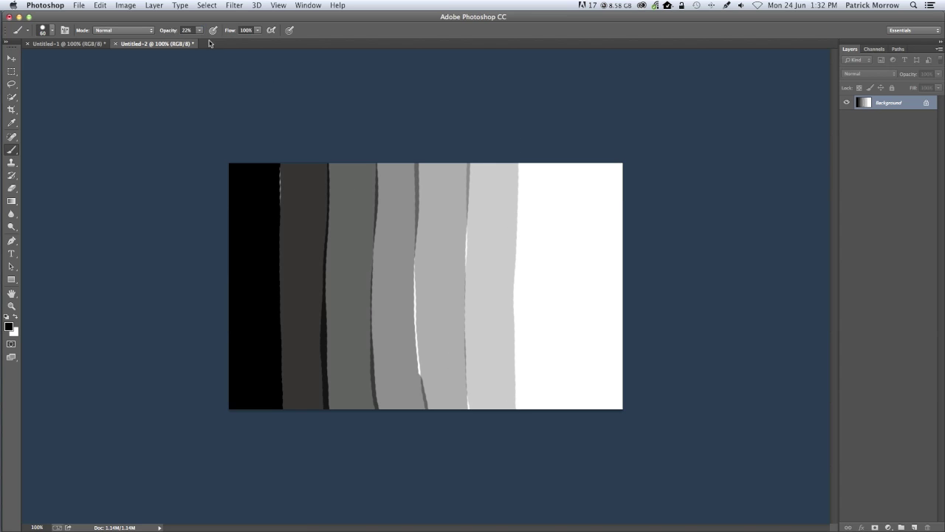
pyautogui.moveTo(172, 32); pyautogui.dragTo(164, 33)
pyautogui.moveTo(534, 167)
pyautogui.mouseDown()
pyautogui.moveTo(524, 361)
pyautogui.moveTo(539, 383)
pyautogui.moveTo(539, 216)
pyautogui.moveTo(551, 195)
pyautogui.moveTo(557, 418)
pyautogui.mouseUp()
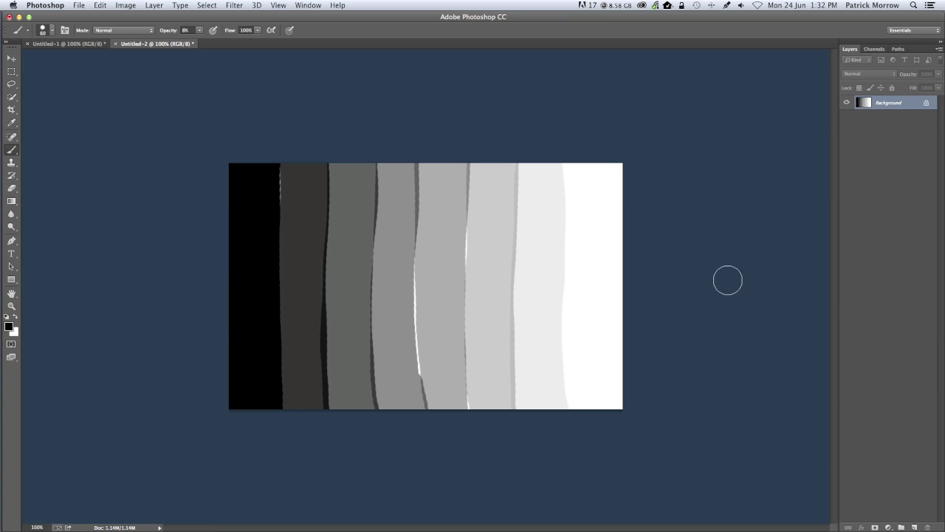
# - Add a new layer and switch to the soft round 60 px brush at 100% opacity
pyautogui.click(915, 526)
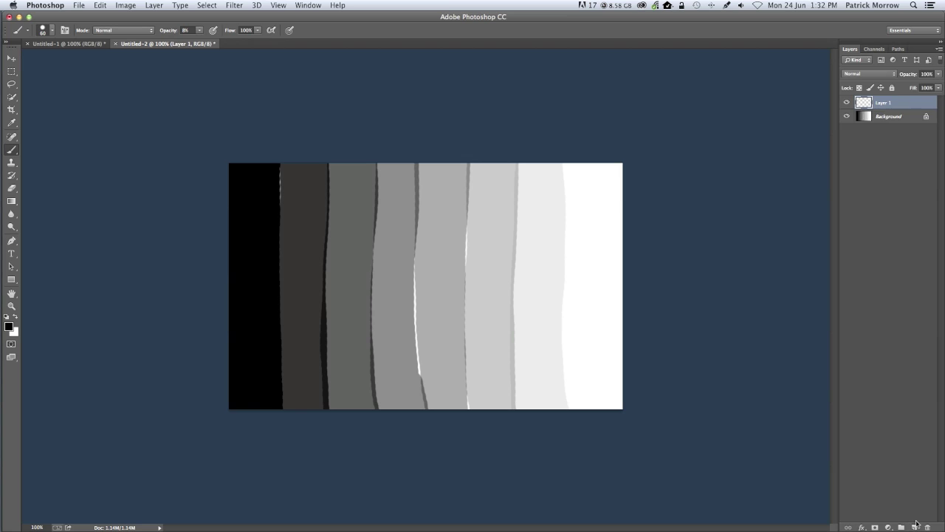
pyautogui.click(51, 31)
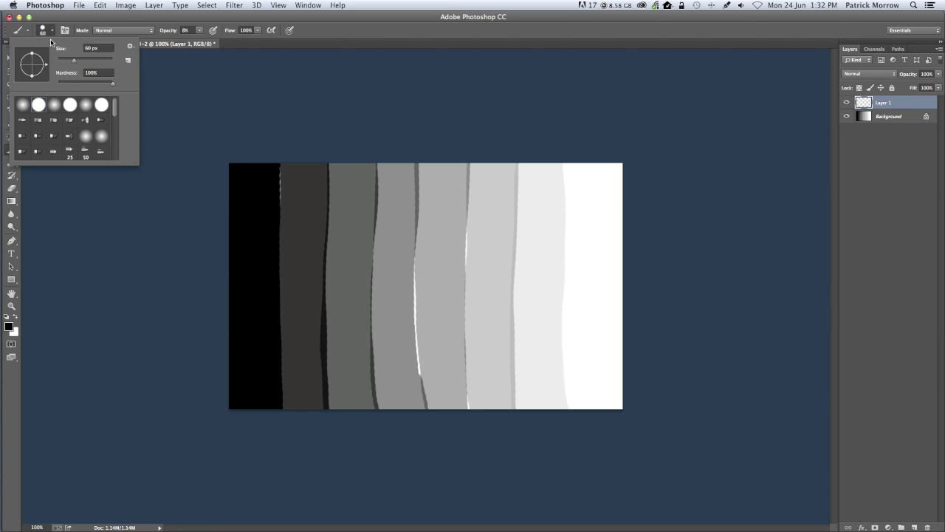
pyautogui.click(23, 105)
pyautogui.click(179, 92)
pyautogui.click(199, 32)
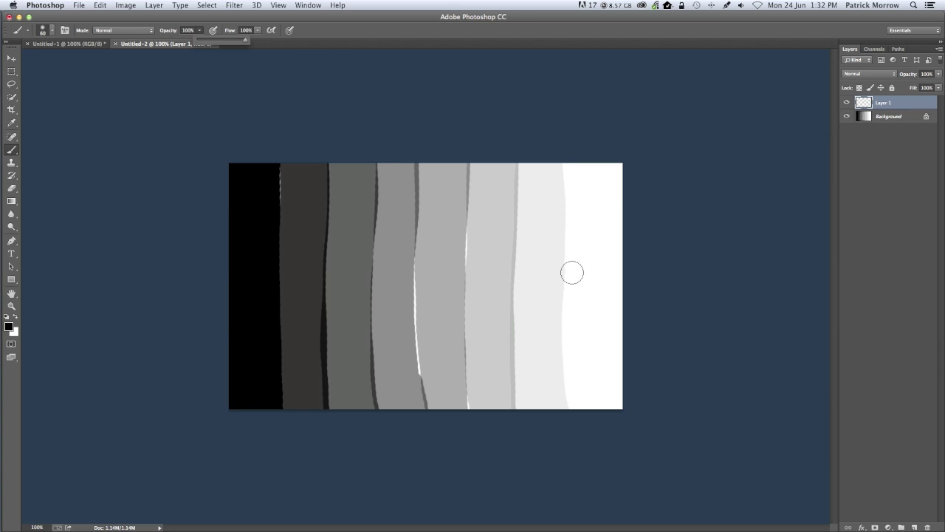
# - Soften the seams between the lighter bands by sampling each neighbouring grey and painting it along the full-height edges
pyautogui.keyDown('alt'); pyautogui.click(558, 253); pyautogui.keyUp('alt')
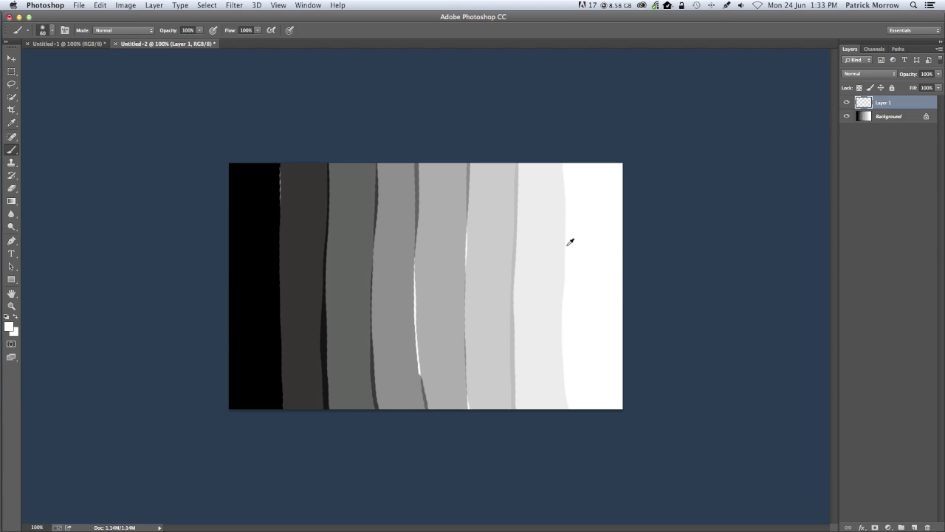
pyautogui.keyDown('alt'); pyautogui.click(557, 242); pyautogui.keyUp('alt')
pyautogui.moveTo(565, 156); pyautogui.dragTo(562, 408)
pyautogui.moveTo(519, 154)
pyautogui.mouseDown()
pyautogui.moveTo(517, 338)
pyautogui.moveTo(503, 404)
pyautogui.mouseUp()
pyautogui.keyDown('alt'); pyautogui.click(458, 222); pyautogui.keyUp('alt')
pyautogui.moveTo(468, 159); pyautogui.dragTo(470, 418)
pyautogui.keyDown('alt'); pyautogui.click(404, 236); pyautogui.keyUp('alt')
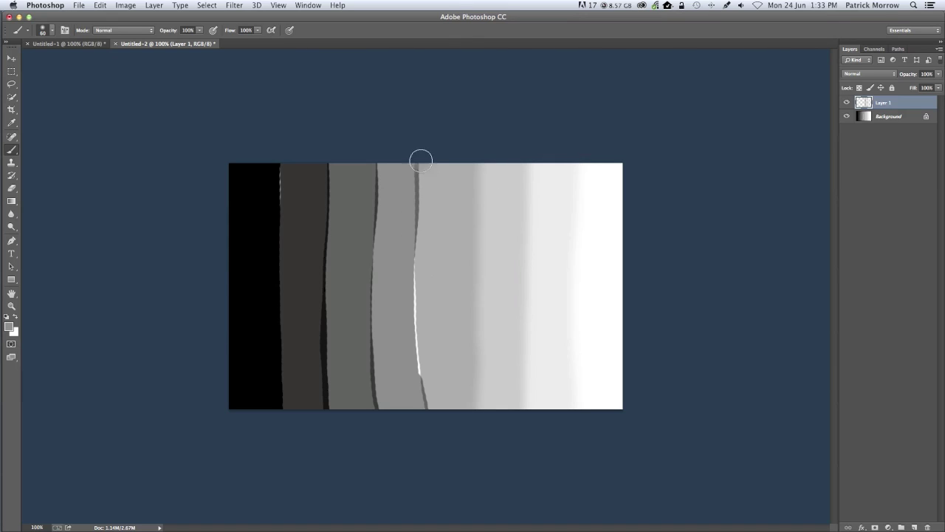
pyautogui.moveTo(422, 158); pyautogui.dragTo(414, 386)
pyautogui.moveTo(425, 172); pyautogui.dragTo(418, 420)
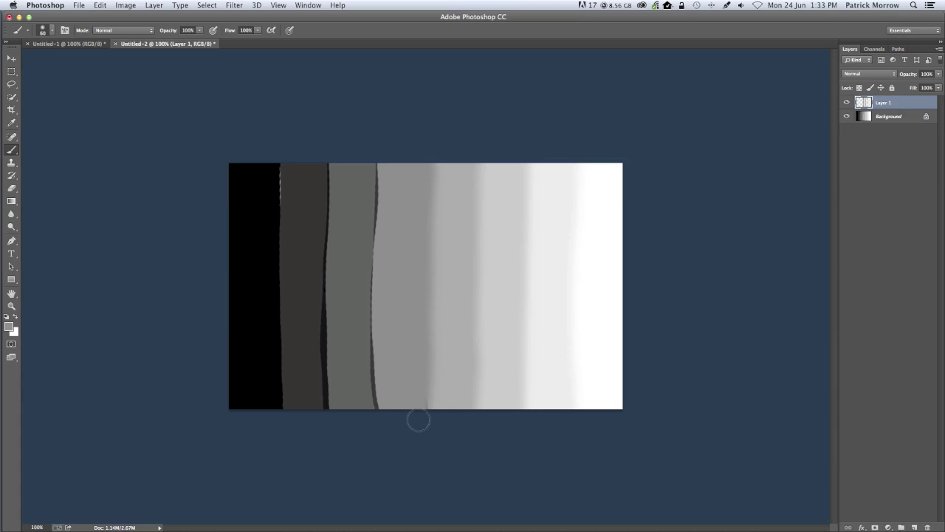
# - Soften the seams between the darker bands with sampled dark greys and black, up to the black band's edge
pyautogui.keyDown('alt'); pyautogui.click(362, 212); pyautogui.keyUp('alt')
pyautogui.moveTo(382, 150); pyautogui.dragTo(374, 407)
pyautogui.moveTo(333, 151); pyautogui.dragTo(325, 436)
pyautogui.keyDown('alt'); pyautogui.click(264, 236); pyautogui.keyUp('alt')
pyautogui.moveTo(284, 158)
pyautogui.mouseDown()
pyautogui.moveTo(276, 333)
pyautogui.moveTo(293, 441)
pyautogui.mouseUp()
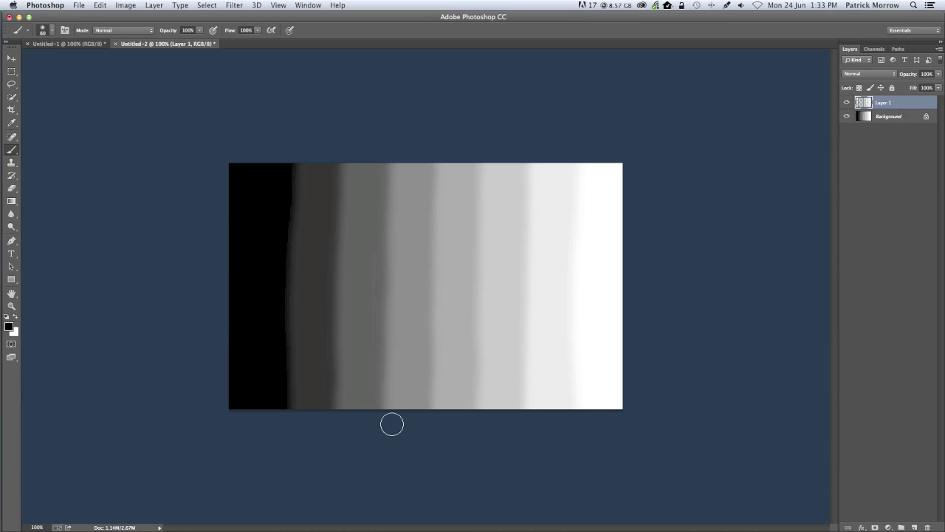
# - Add another new layer and set the brush to 47% opacity and 52% flow
pyautogui.click(916, 528)
pyautogui.click(200, 33)
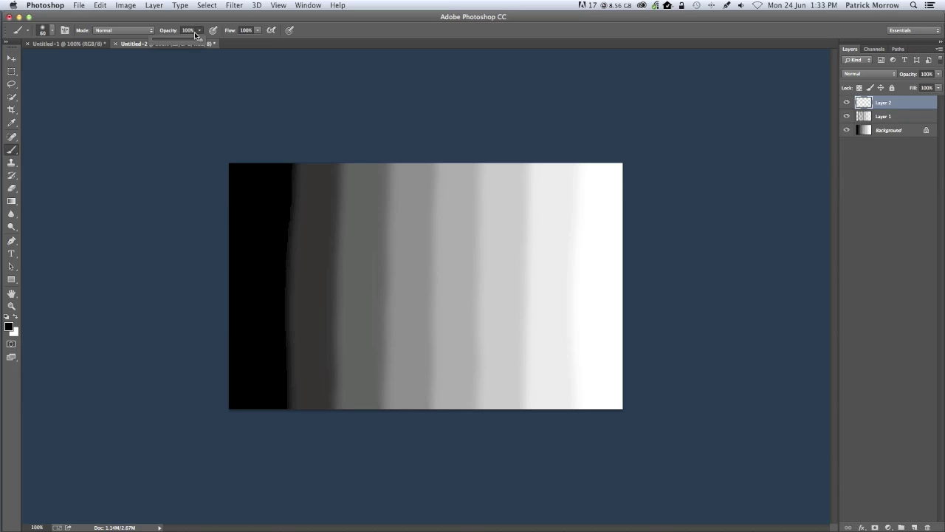
pyautogui.click(259, 31)
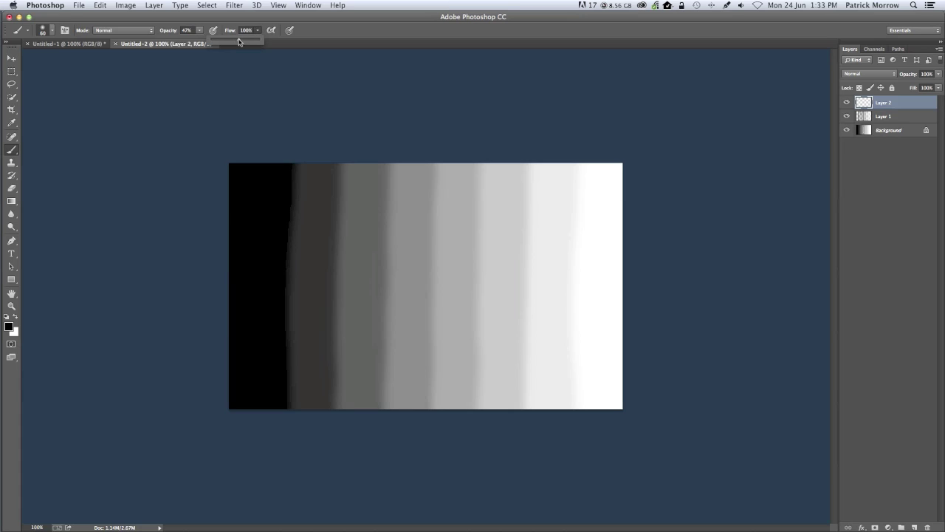
# - Blend the four lightest band transitions by sampling the intermediate tones and painting vertical strokes over them
pyautogui.keyDown('alt'); pyautogui.click(563, 241); pyautogui.keyUp('alt')
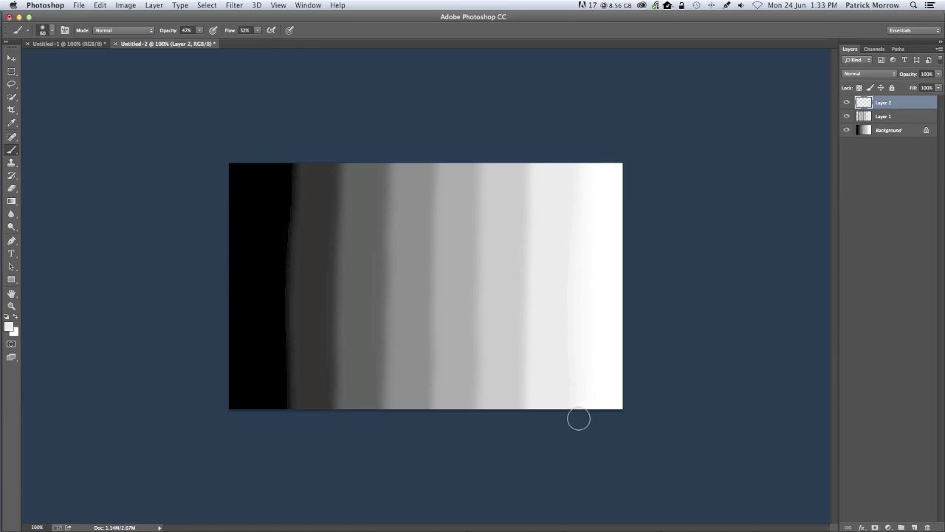
pyautogui.keyDown('alt'); pyautogui.click(515, 231); pyautogui.keyUp('alt')
pyautogui.moveTo(531, 158)
pyautogui.mouseDown()
pyautogui.moveTo(531, 412)
pyautogui.moveTo(536, 139)
pyautogui.moveTo(535, 399)
pyautogui.mouseUp()
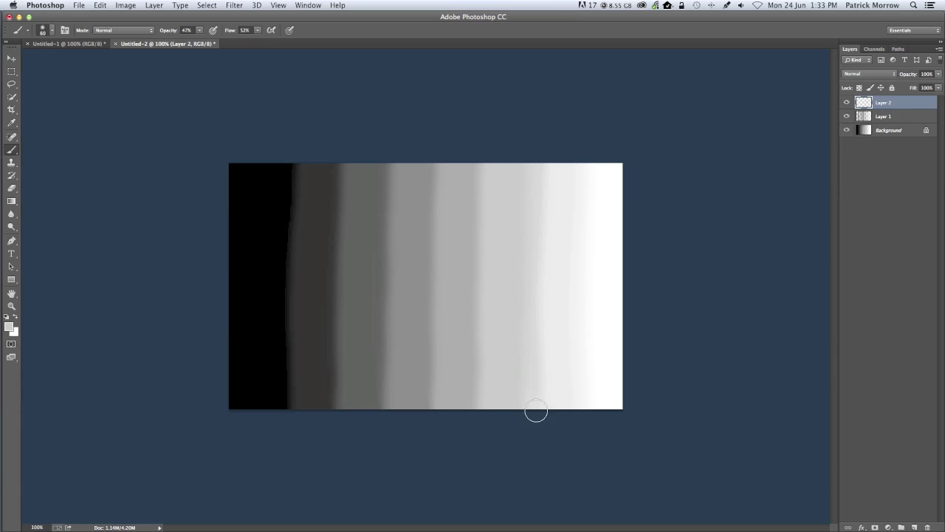
pyautogui.keyDown('alt'); pyautogui.click(470, 219); pyautogui.keyUp('alt')
pyautogui.moveTo(481, 157)
pyautogui.mouseDown()
pyautogui.moveTo(484, 332)
pyautogui.moveTo(486, 178)
pyautogui.moveTo(442, 399)
pyautogui.mouseUp()
pyautogui.keyDown('alt'); pyautogui.click(427, 241); pyautogui.keyUp('alt')
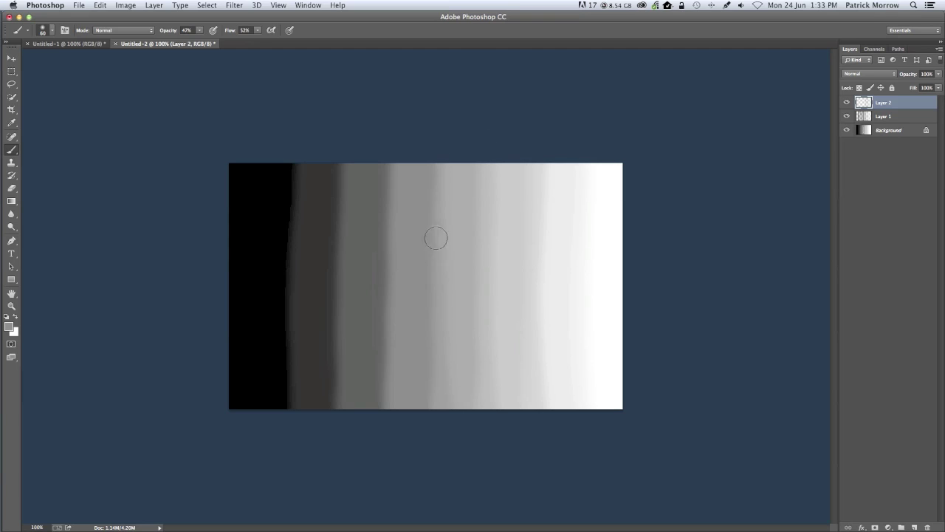
# - Blend the three darkest band transitions with repeated vertical strokes of tones sampled at each seam
pyautogui.keyDown('alt'); pyautogui.click(384, 212); pyautogui.keyUp('alt')
pyautogui.moveTo(394, 154); pyautogui.dragTo(393, 406)
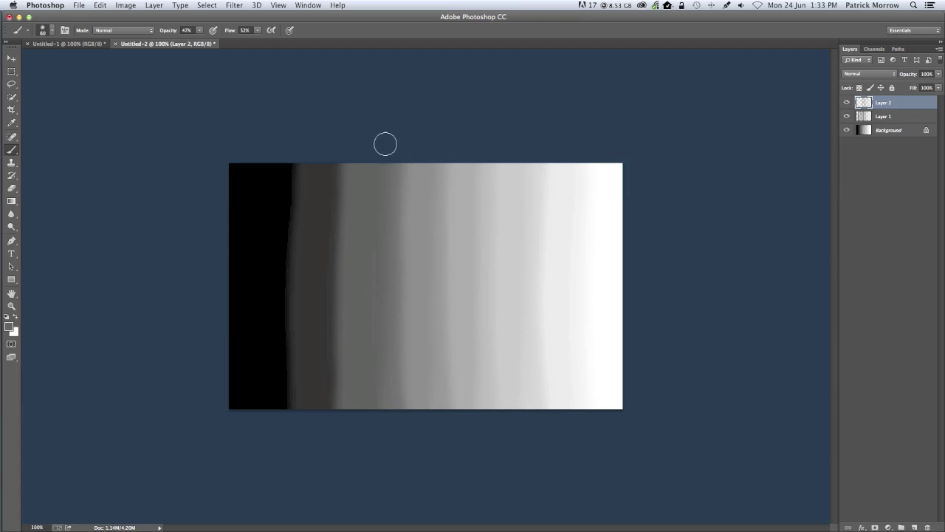
pyautogui.keyDown('alt'); pyautogui.click(332, 231); pyautogui.keyUp('alt')
pyautogui.moveTo(344, 177); pyautogui.dragTo(338, 428)
pyautogui.moveTo(341, 166); pyautogui.dragTo(330, 392)
pyautogui.moveTo(340, 154)
pyautogui.mouseDown()
pyautogui.moveTo(337, 338)
pyautogui.moveTo(320, 397)
pyautogui.mouseUp()
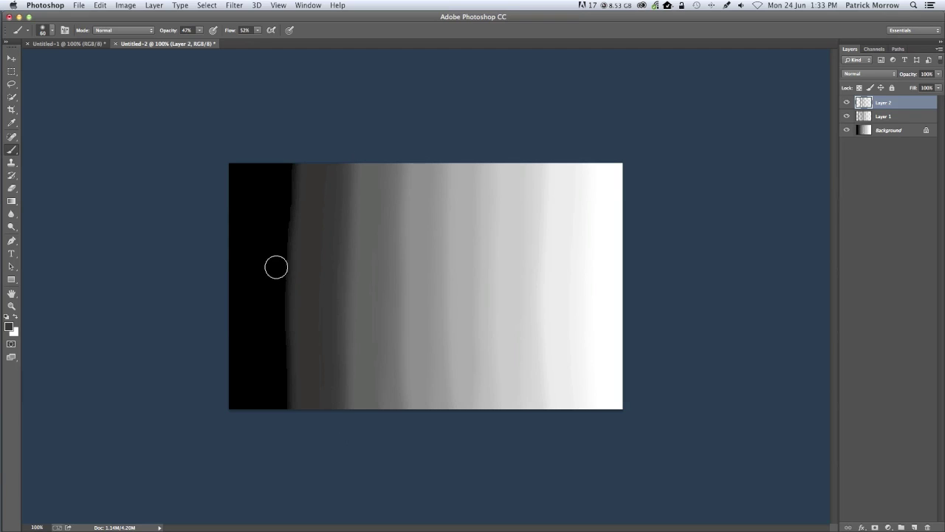
pyautogui.keyDown('alt'); pyautogui.click(287, 249); pyautogui.keyUp('alt')
pyautogui.moveTo(300, 183); pyautogui.dragTo(288, 395)
pyautogui.moveTo(291, 190); pyautogui.dragTo(284, 395)
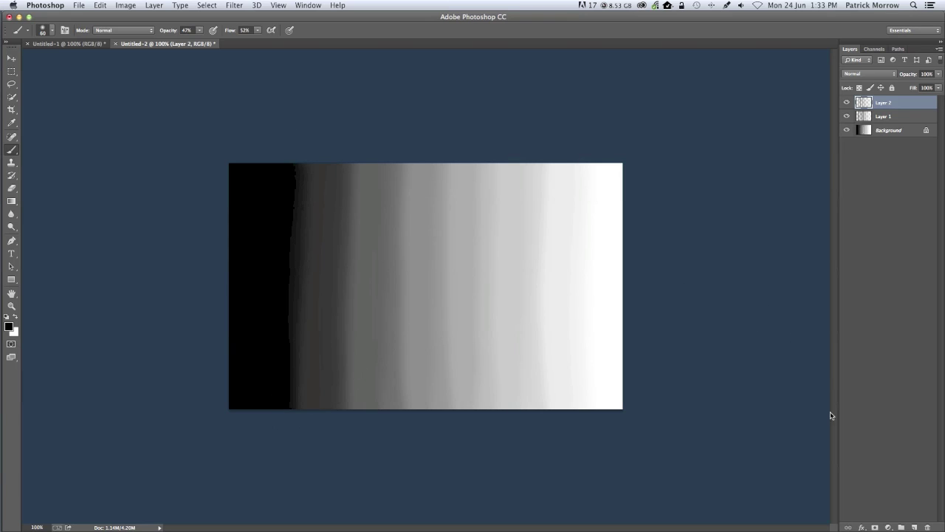
# - On a new layer, smooth the transitions across the whole gradient with sampled tones at 32% brush opacity and 37% flow
pyautogui.click(914, 526)
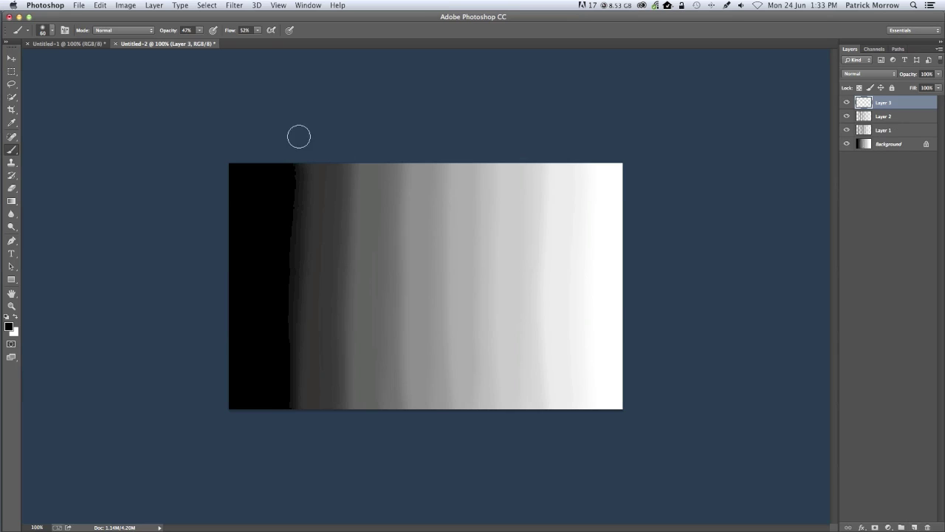
pyautogui.moveTo(227, 34); pyautogui.dragTo(217, 34)
pyautogui.keyDown('alt'); pyautogui.click(574, 213); pyautogui.keyUp('alt')
pyautogui.keyDown('alt'); pyautogui.click(536, 200); pyautogui.keyUp('alt')
pyautogui.keyDown('alt'); pyautogui.click(413, 180); pyautogui.keyUp('alt')
pyautogui.keyDown('alt'); pyautogui.click(307, 215); pyautogui.keyUp('alt')
pyautogui.moveTo(310, 155)
pyautogui.mouseDown()
pyautogui.moveTo(300, 377)
pyautogui.moveTo(293, 152)
pyautogui.moveTo(287, 420)
pyautogui.moveTo(293, 159)
pyautogui.moveTo(305, 425)
pyautogui.moveTo(299, 173)
pyautogui.mouseUp()
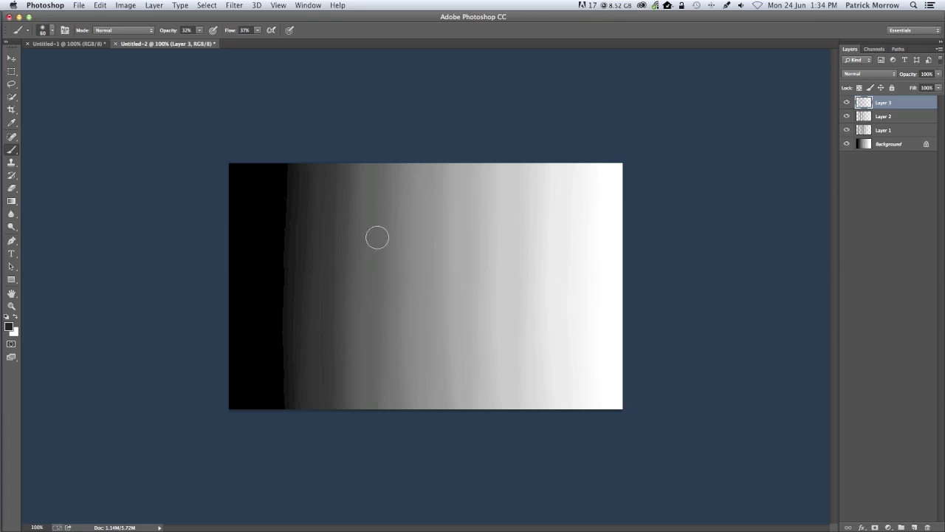
# - Add a fourth blending layer and lower the brush to 17% opacity and 23% flow
pyautogui.click(915, 526)
pyautogui.moveTo(232, 33); pyautogui.dragTo(224, 34)
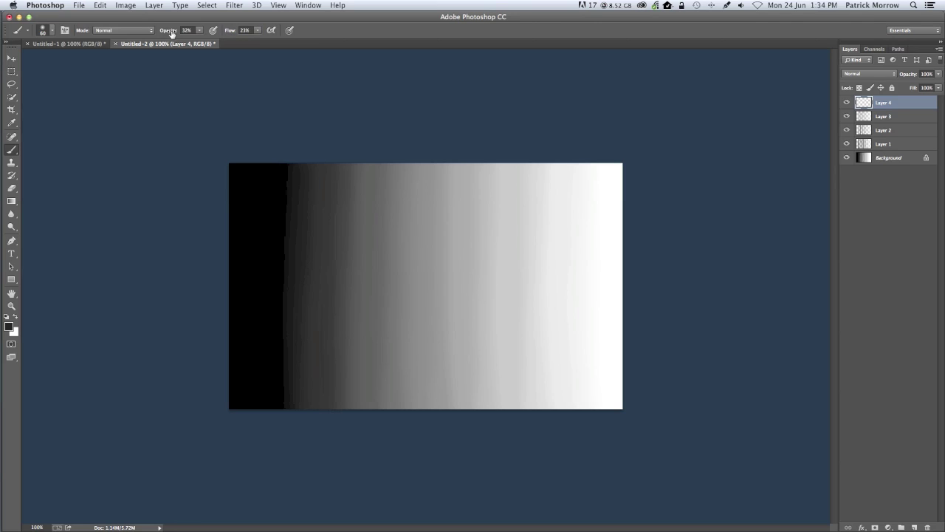
pyautogui.moveTo(165, 33); pyautogui.dragTo(163, 33)
# - Refine the gradient from the white side to the black edge by sampling closely spaced tones and painting over the remaining bands
pyautogui.keyDown('alt'); pyautogui.click(605, 252); pyautogui.keyUp('alt')
pyautogui.moveTo(571, 187)
pyautogui.mouseDown()
pyautogui.moveTo(568, 401)
pyautogui.moveTo(559, 201)
pyautogui.mouseUp()
pyautogui.keyDown('alt'); pyautogui.click(504, 232); pyautogui.keyUp('alt')
pyautogui.keyDown('alt'); pyautogui.click(494, 191); pyautogui.keyUp('alt')
pyautogui.keyDown('alt'); pyautogui.click(474, 186); pyautogui.keyUp('alt')
pyautogui.keyDown('alt'); pyautogui.click(457, 227); pyautogui.keyUp('alt')
pyautogui.keyDown('alt'); pyautogui.click(322, 194); pyautogui.keyUp('alt')
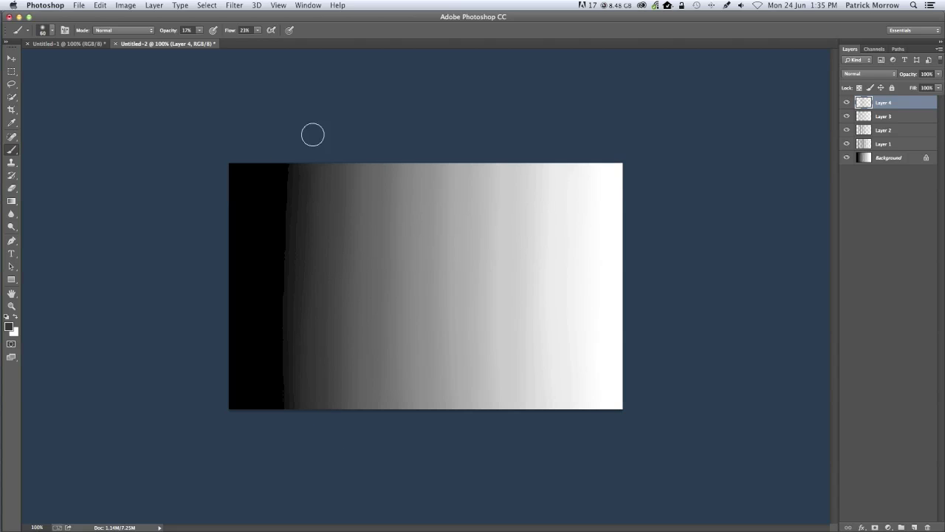
pyautogui.moveTo(287, 399)
pyautogui.mouseDown()
pyautogui.moveTo(288, 171)
pyautogui.moveTo(285, 376)
pyautogui.mouseUp()
pyautogui.keyDown('alt'); pyautogui.click(287, 186); pyautogui.keyUp('alt')
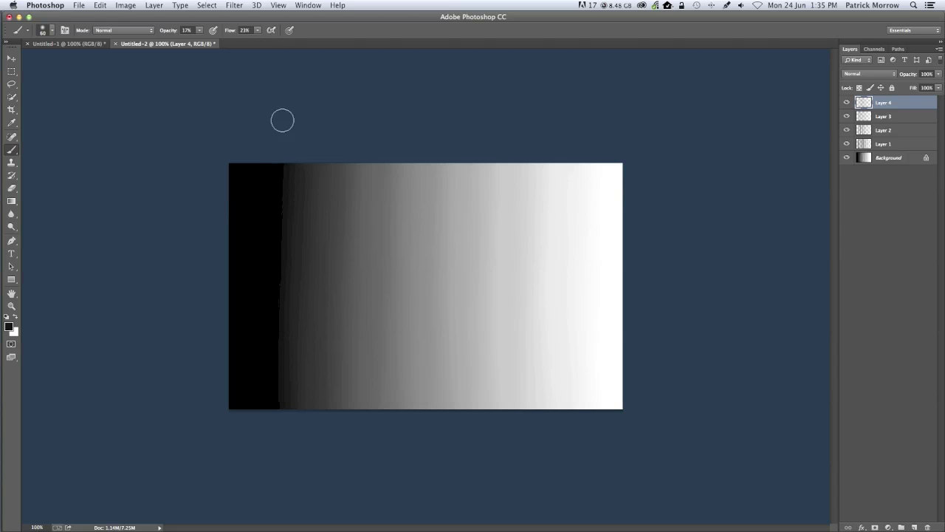